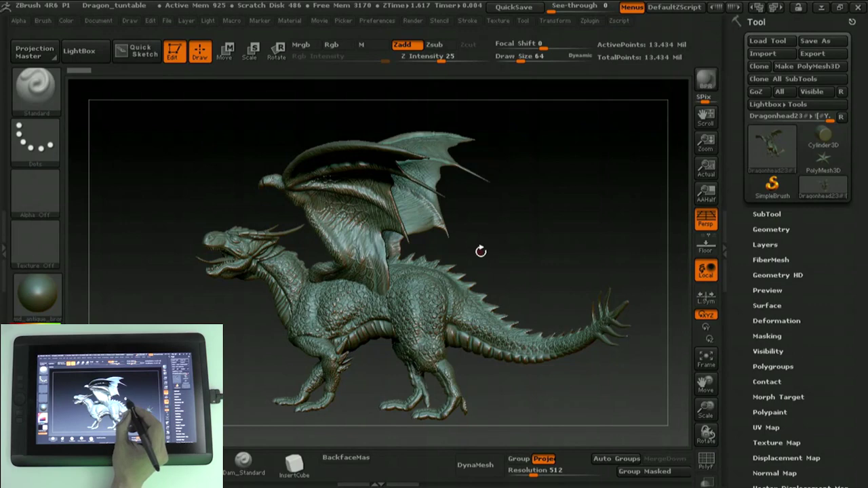
Orbit the dragon model left and right to view it from several angles
{"action": "left_click_drag", "start_coordinate": [472, 261], "coordinate": [515, 261]}
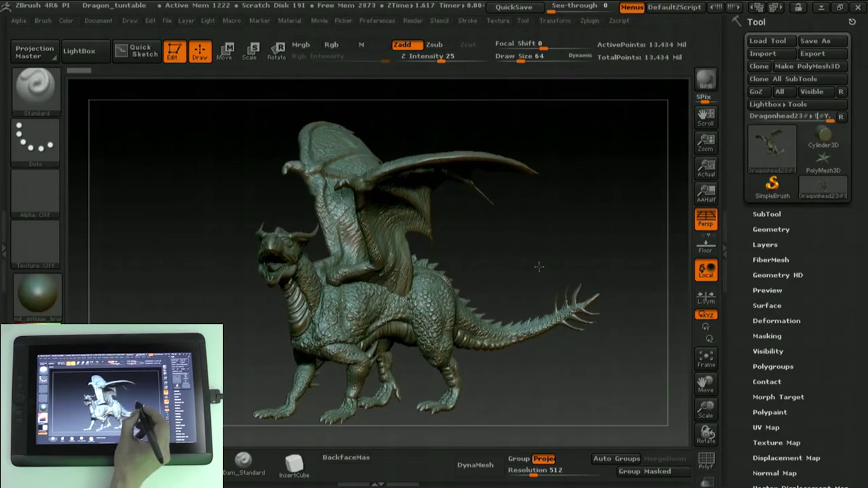
{"action": "left_click_drag", "start_coordinate": [543, 268], "coordinate": [517, 265]}
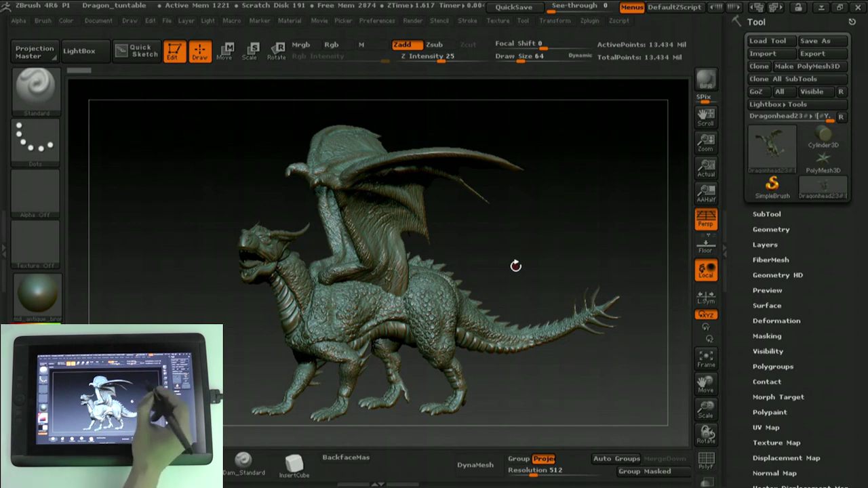
{"action": "mouse_move", "coordinate": [521, 260]}
{"action": "left_mouse_down"}
{"action": "mouse_move", "coordinate": [491, 272]}
{"action": "mouse_move", "coordinate": [542, 259]}
{"action": "left_mouse_up"}
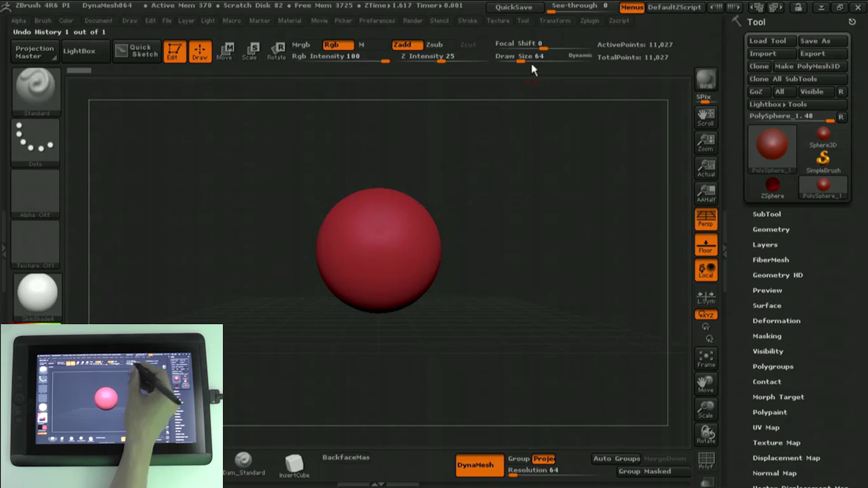
At Draw Size 458, use Move to widen the sphere's top, point the bottom and raise it into an egg
{"action": "left_click_drag", "start_coordinate": [520, 59], "coordinate": [562, 60]}
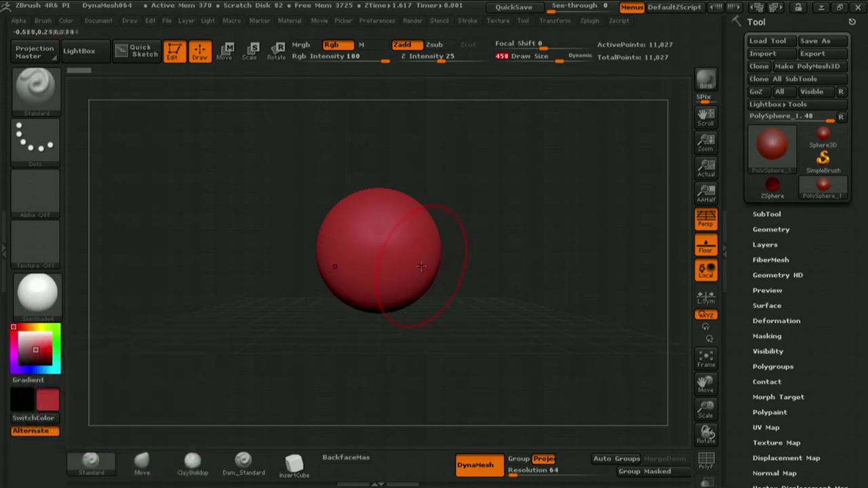
{"action": "left_click", "coordinate": [141, 462]}
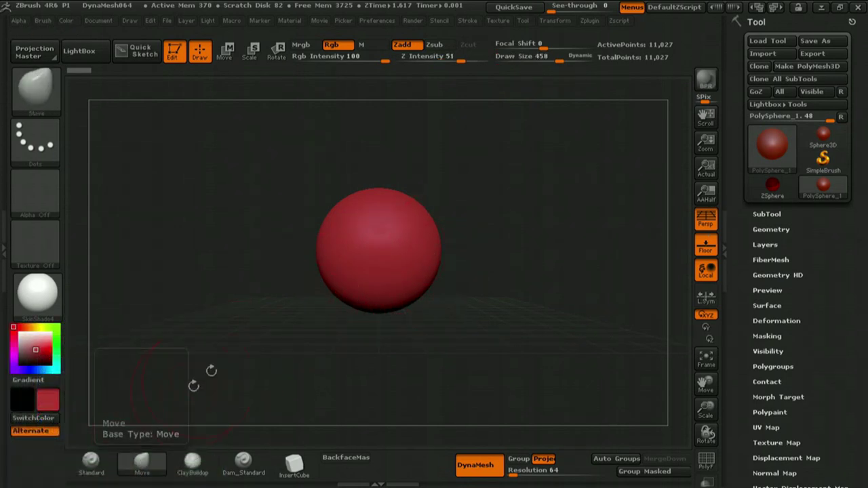
{"action": "left_click_drag", "start_coordinate": [410, 287], "coordinate": [415, 301]}
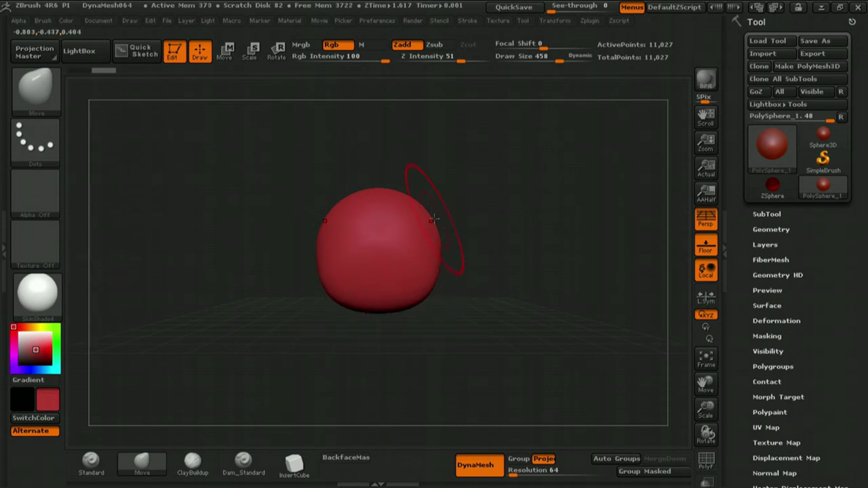
{"action": "left_click_drag", "start_coordinate": [428, 217], "coordinate": [442, 207]}
{"action": "left_click_drag", "start_coordinate": [387, 309], "coordinate": [461, 279]}
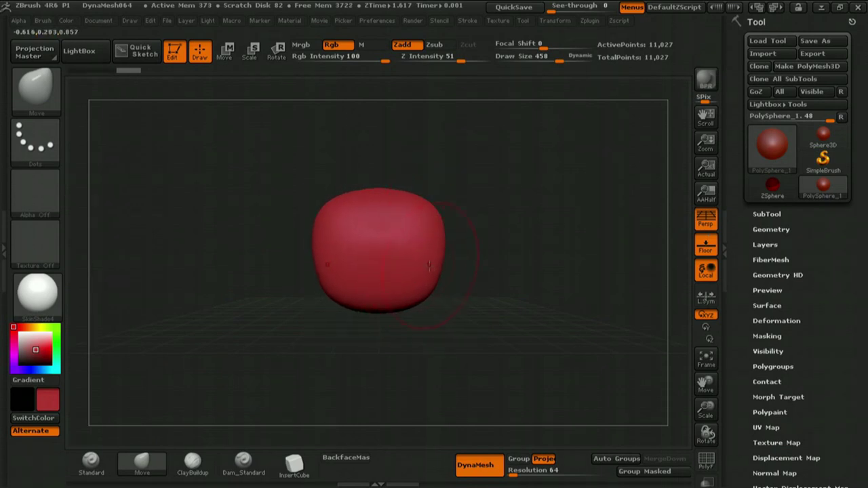
{"action": "left_click_drag", "start_coordinate": [384, 307], "coordinate": [380, 324]}
{"action": "left_click_drag", "start_coordinate": [380, 198], "coordinate": [379, 179]}
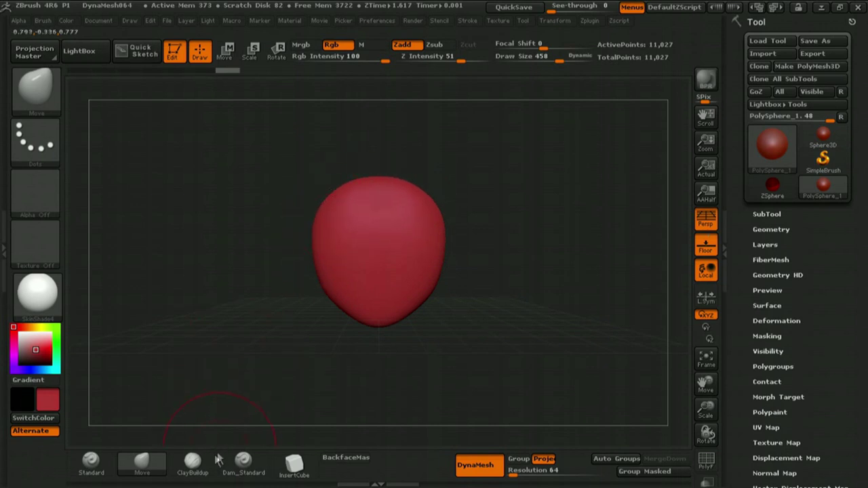
{"action": "left_click", "coordinate": [91, 462]}
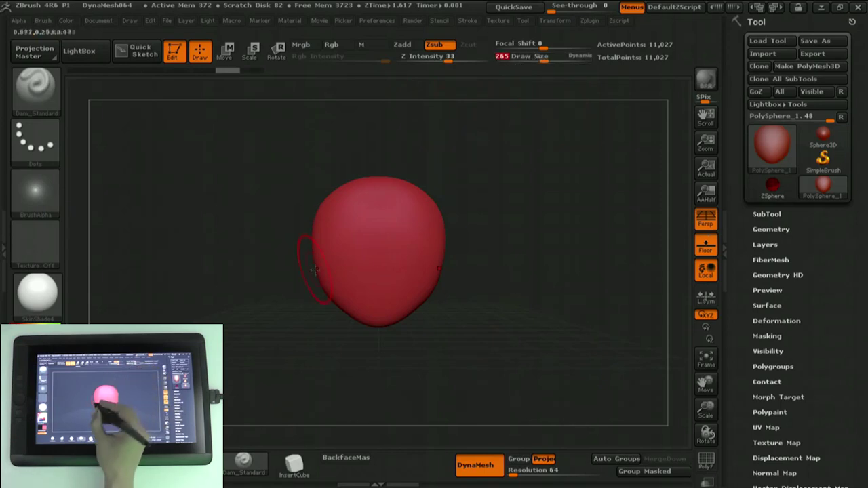
Carve symmetric eye sockets and mouth and cheek depressions with Dam_Standard, checking from several angles
{"action": "left_click_drag", "start_coordinate": [331, 235], "coordinate": [362, 232]}
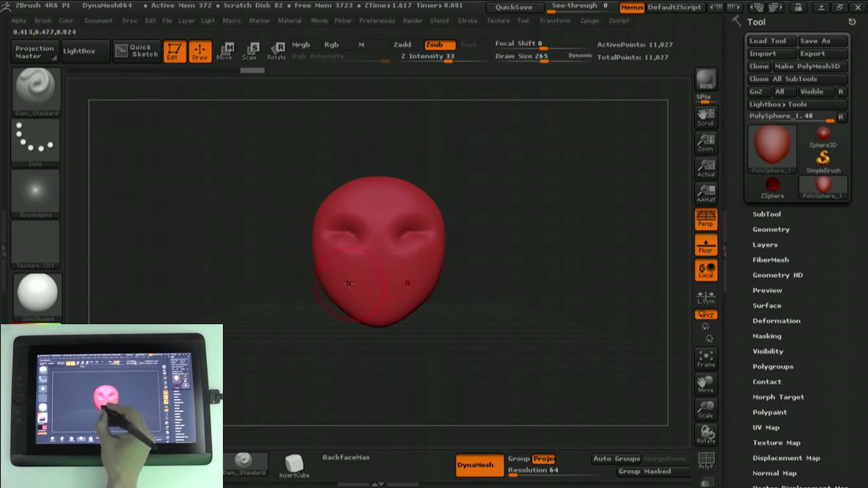
{"action": "left_click_drag", "start_coordinate": [349, 288], "coordinate": [369, 272]}
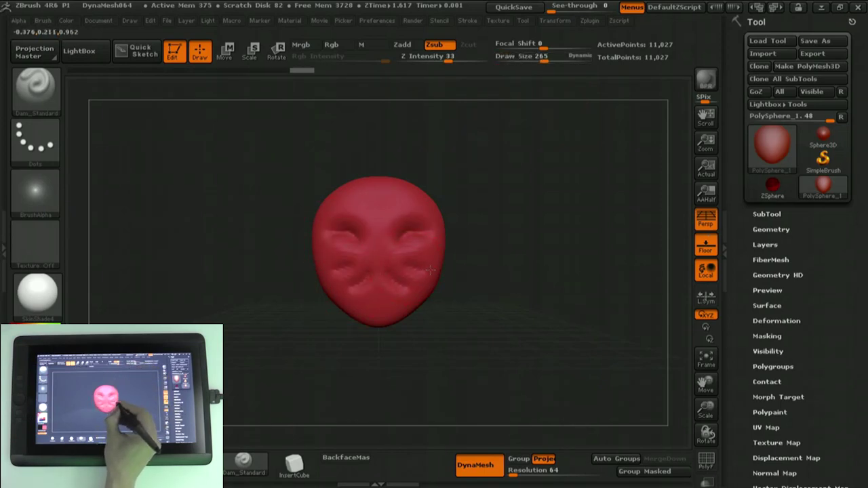
{"action": "mouse_move", "coordinate": [477, 280]}
{"action": "left_mouse_down"}
{"action": "mouse_move", "coordinate": [493, 299]}
{"action": "mouse_move", "coordinate": [456, 274]}
{"action": "left_mouse_up"}
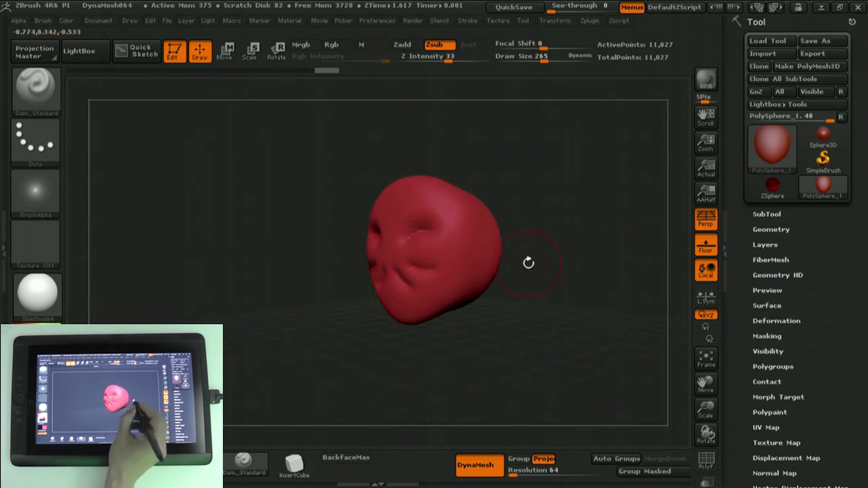
{"action": "left_click_drag", "start_coordinate": [523, 257], "coordinate": [562, 278]}
{"action": "left_click_drag", "start_coordinate": [360, 185], "coordinate": [390, 214]}
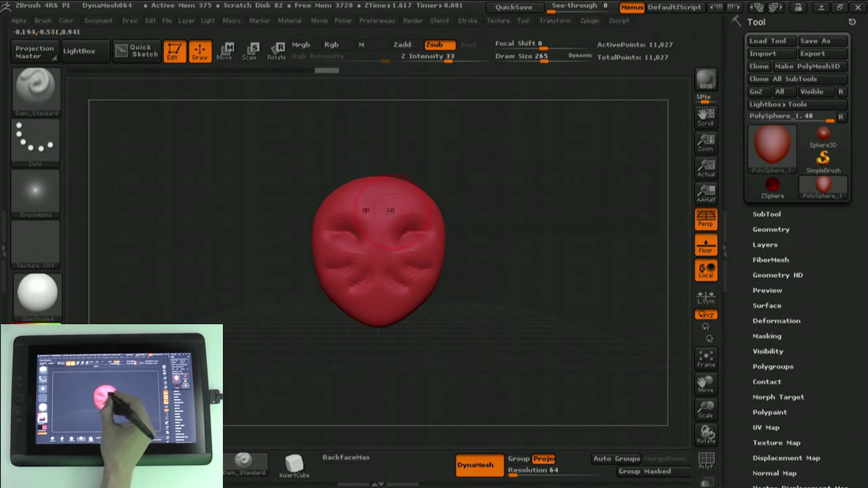
{"action": "left_click_drag", "start_coordinate": [500, 251], "coordinate": [447, 257]}
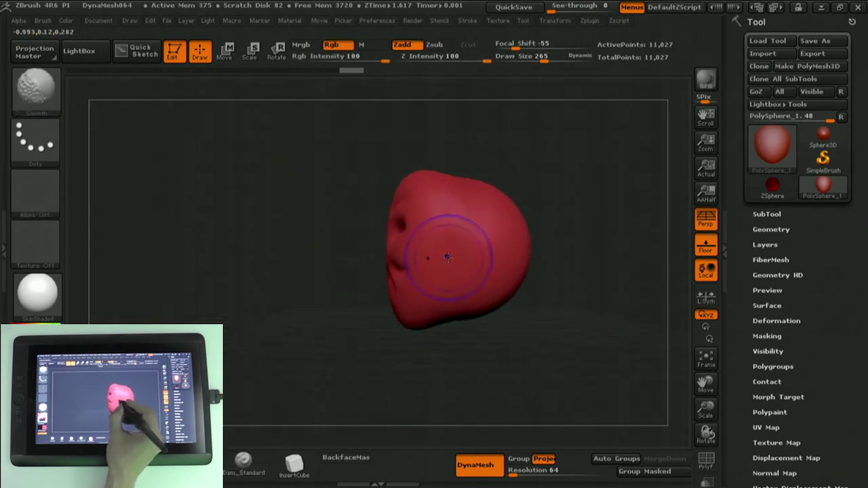
Soften the features, add smile creases, then roll Undo History back to the plain sphere
{"action": "mouse_move", "coordinate": [297, 258]}
{"action": "left_mouse_down"}
{"action": "mouse_move", "coordinate": [350, 262]}
{"action": "mouse_move", "coordinate": [352, 217]}
{"action": "left_mouse_up"}
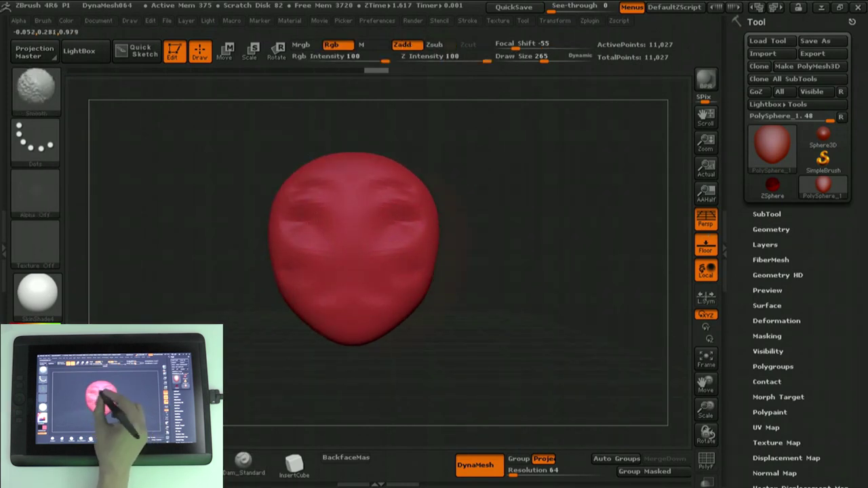
{"action": "left_click_drag", "start_coordinate": [474, 258], "coordinate": [484, 272]}
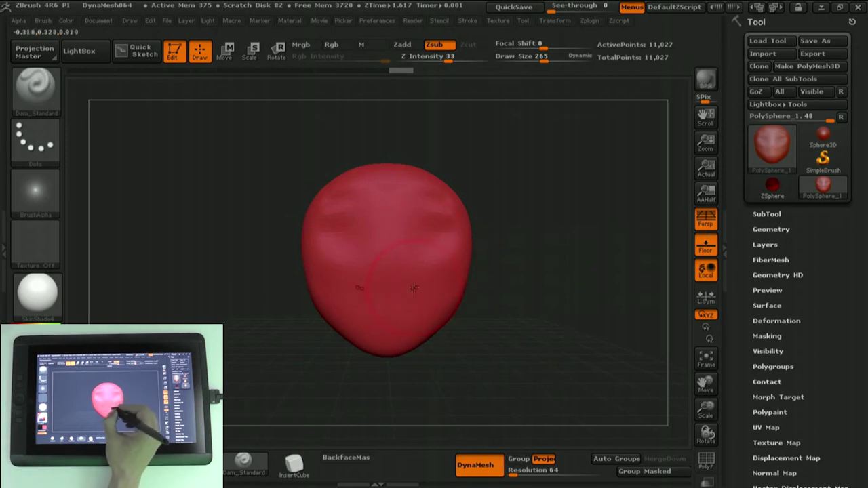
{"action": "left_click_drag", "start_coordinate": [416, 298], "coordinate": [425, 290]}
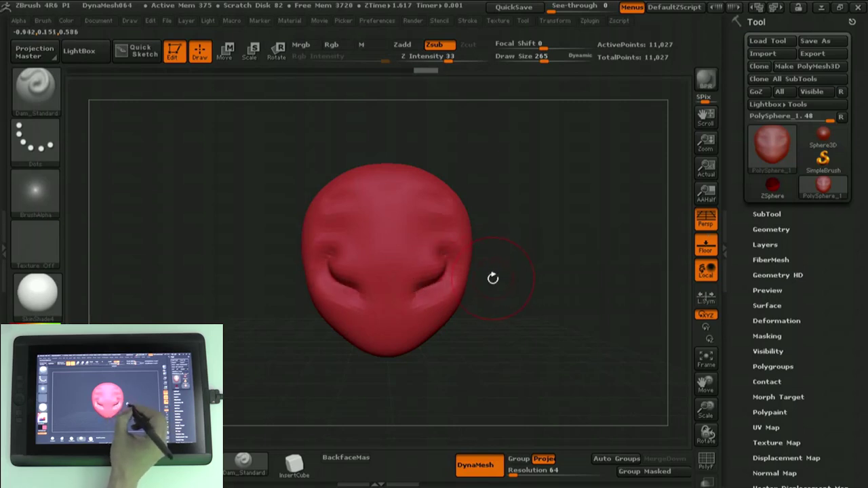
{"action": "left_click_drag", "start_coordinate": [521, 302], "coordinate": [487, 293]}
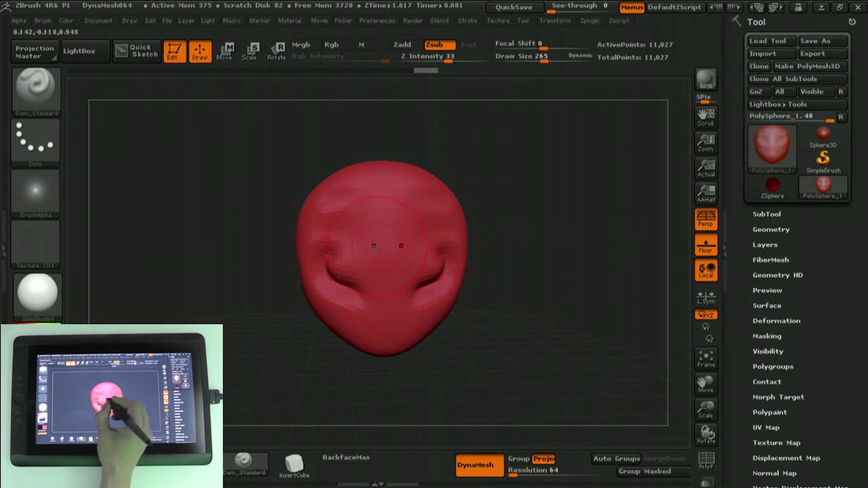
{"action": "left_click_drag", "start_coordinate": [244, 80], "coordinate": [76, 78]}
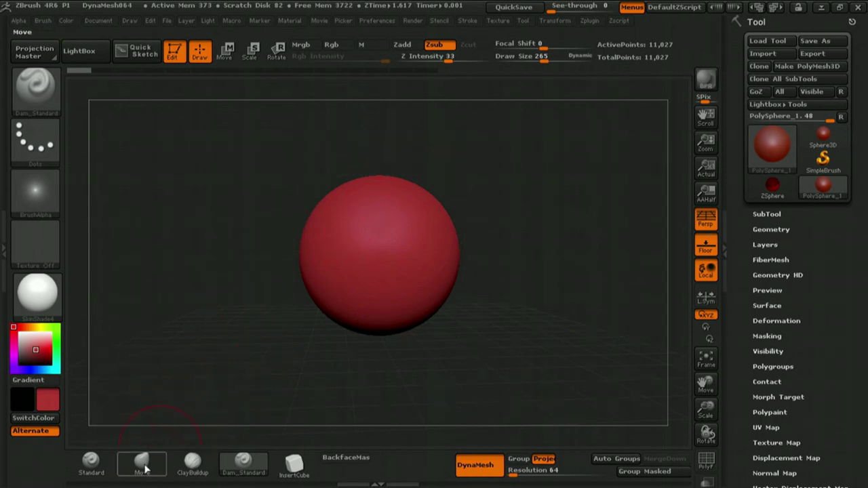
With the Standard brush, sculpt large mirrored bulging lobes on the sphere's lower front
{"action": "left_click", "coordinate": [90, 463]}
{"action": "left_click_drag", "start_coordinate": [332, 288], "coordinate": [347, 252]}
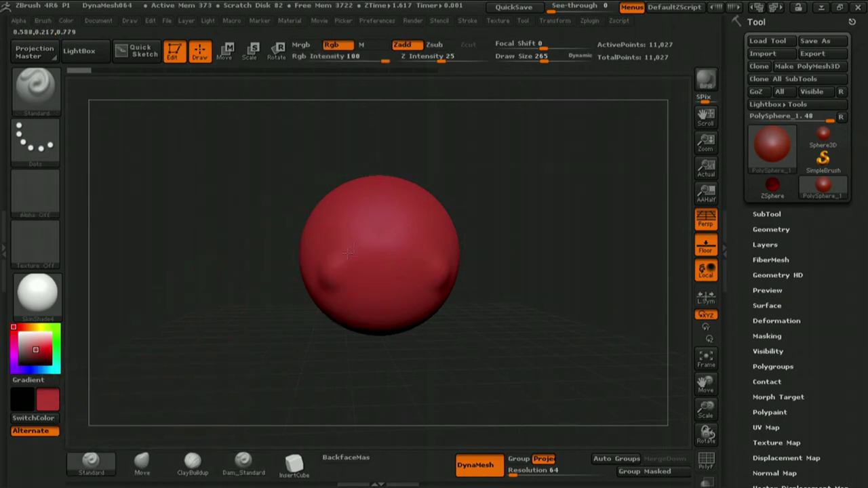
{"action": "left_click_drag", "start_coordinate": [327, 303], "coordinate": [325, 268]}
{"action": "mouse_move", "coordinate": [327, 298]}
{"action": "left_mouse_down"}
{"action": "mouse_move", "coordinate": [342, 261]}
{"action": "mouse_move", "coordinate": [321, 253]}
{"action": "left_mouse_up"}
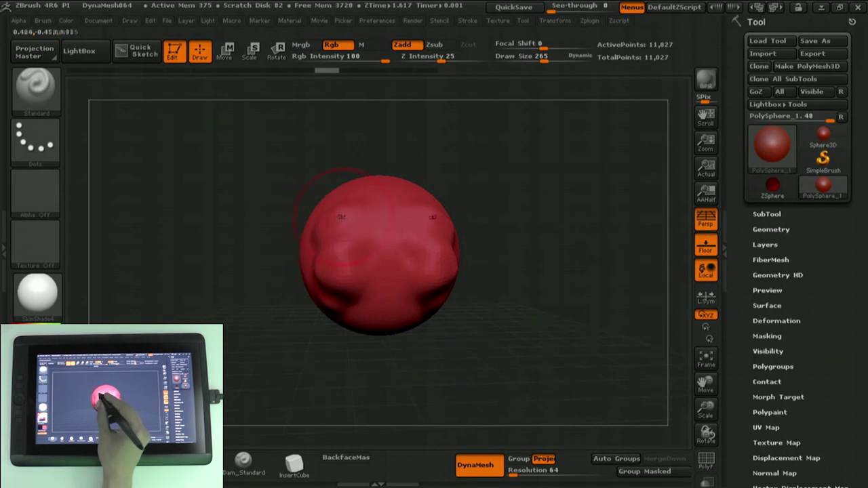
{"action": "mouse_move", "coordinate": [318, 240]}
{"action": "left_mouse_down"}
{"action": "mouse_move", "coordinate": [329, 244]}
{"action": "mouse_move", "coordinate": [333, 288]}
{"action": "left_mouse_up"}
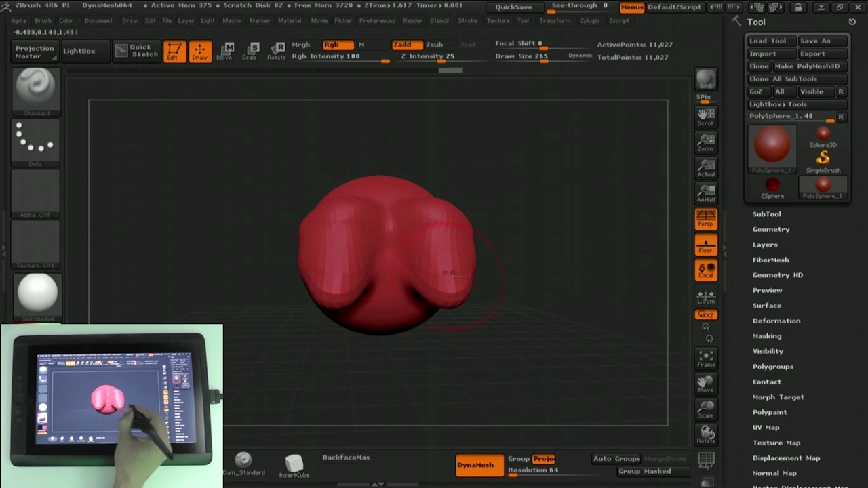
Smooth the creases on the lower lobes, checking them from below and the side
{"action": "mouse_move", "coordinate": [543, 326]}
{"action": "left_mouse_down"}
{"action": "mouse_move", "coordinate": [583, 308]}
{"action": "mouse_move", "coordinate": [543, 291]}
{"action": "left_mouse_up"}
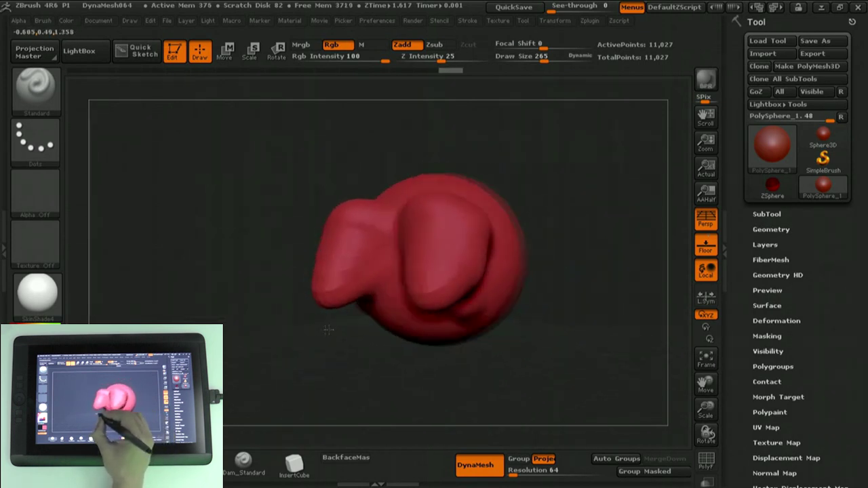
{"action": "left_click_drag", "start_coordinate": [284, 333], "coordinate": [502, 285]}
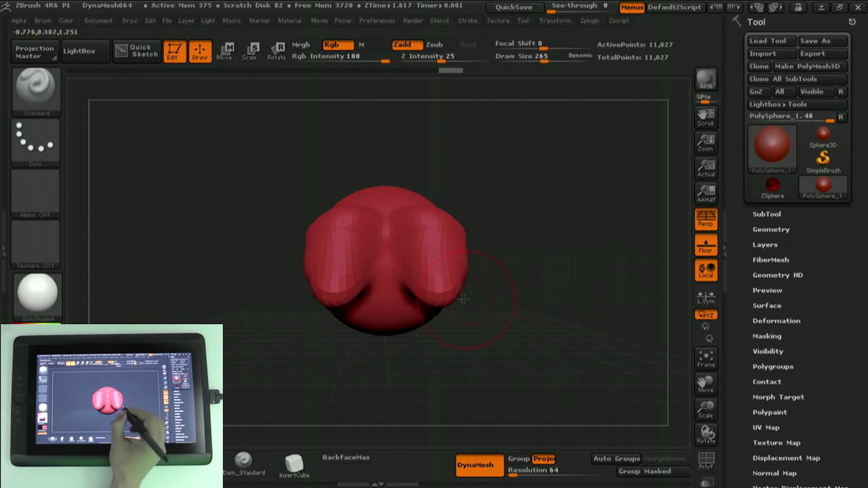
{"action": "key", "text": "shift"}
{"action": "left_click_drag", "start_coordinate": [343, 295], "coordinate": [339, 244], "text": "shift"}
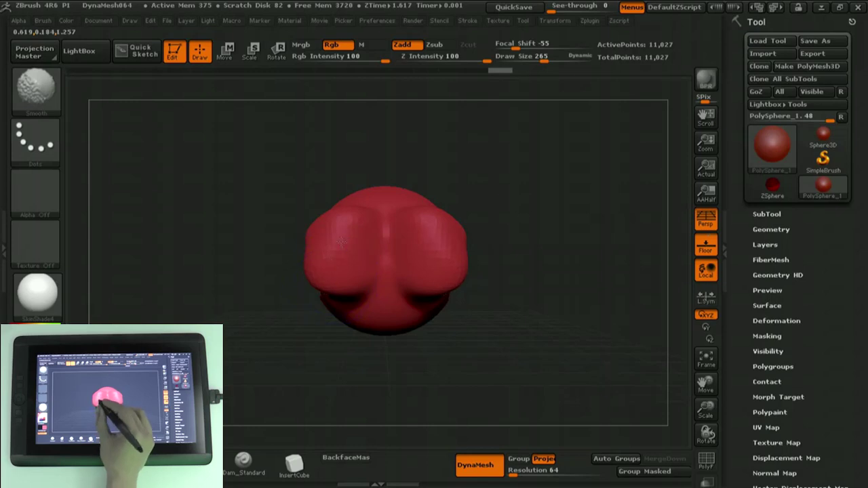
{"action": "left_click_drag", "start_coordinate": [552, 304], "coordinate": [434, 305]}
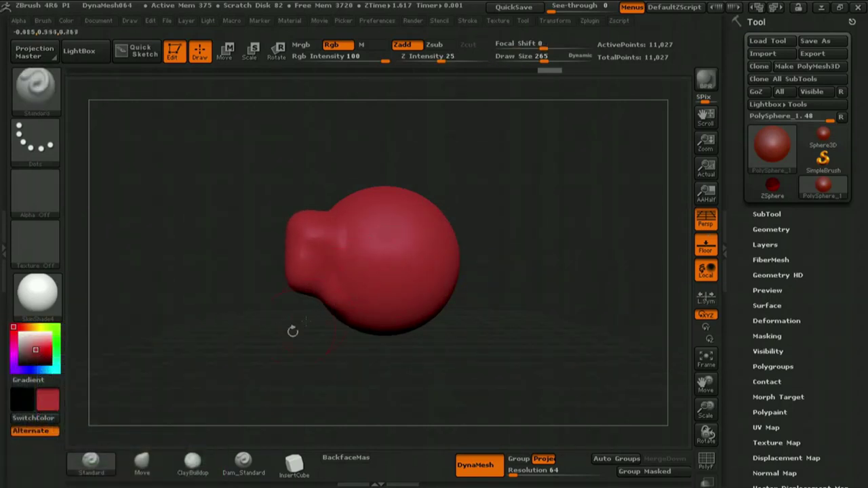
Build up ClayBuildup masses across the head's centre, top and lower part, orbiting between strokes
{"action": "left_click", "coordinate": [142, 463]}
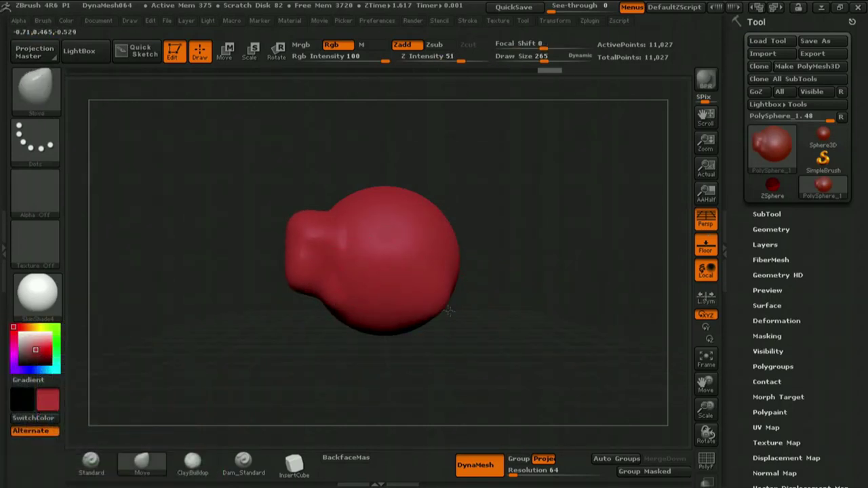
{"action": "left_click", "coordinate": [192, 463]}
{"action": "mouse_move", "coordinate": [400, 237]}
{"action": "left_mouse_down"}
{"action": "mouse_move", "coordinate": [370, 296]}
{"action": "mouse_move", "coordinate": [428, 303]}
{"action": "left_mouse_up"}
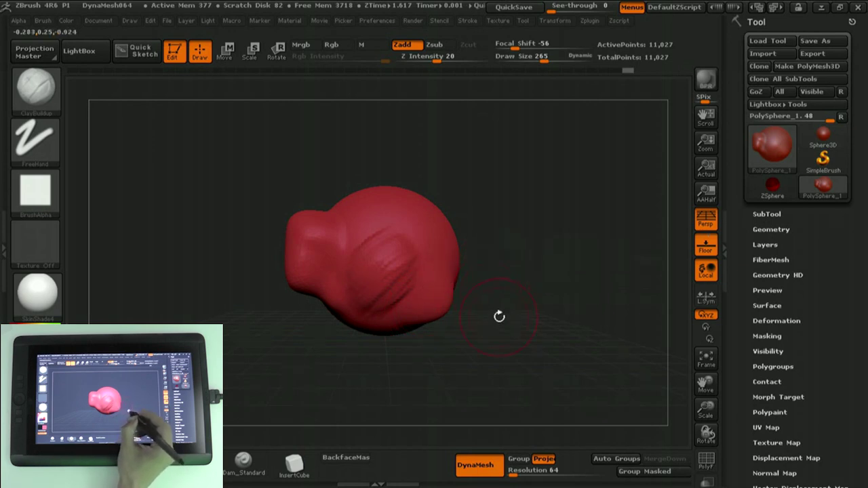
{"action": "mouse_move", "coordinate": [502, 308]}
{"action": "left_mouse_down"}
{"action": "mouse_move", "coordinate": [521, 341]}
{"action": "mouse_move", "coordinate": [504, 337]}
{"action": "left_mouse_up"}
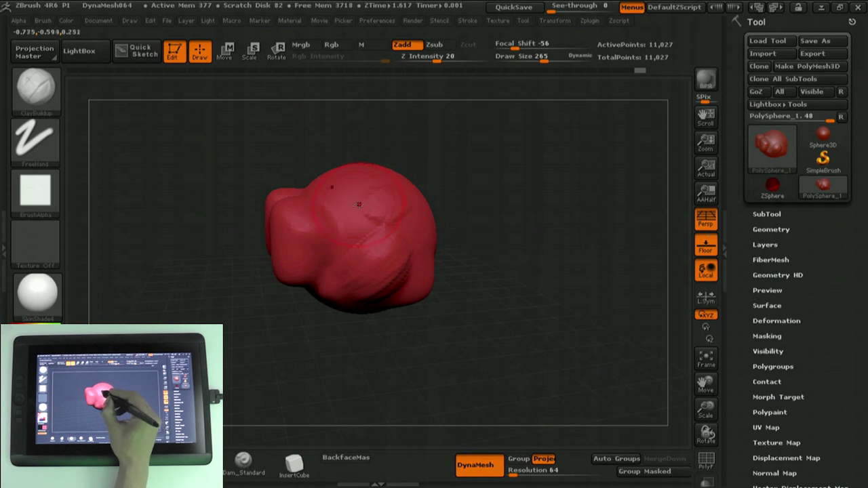
{"action": "left_click_drag", "start_coordinate": [345, 187], "coordinate": [379, 205]}
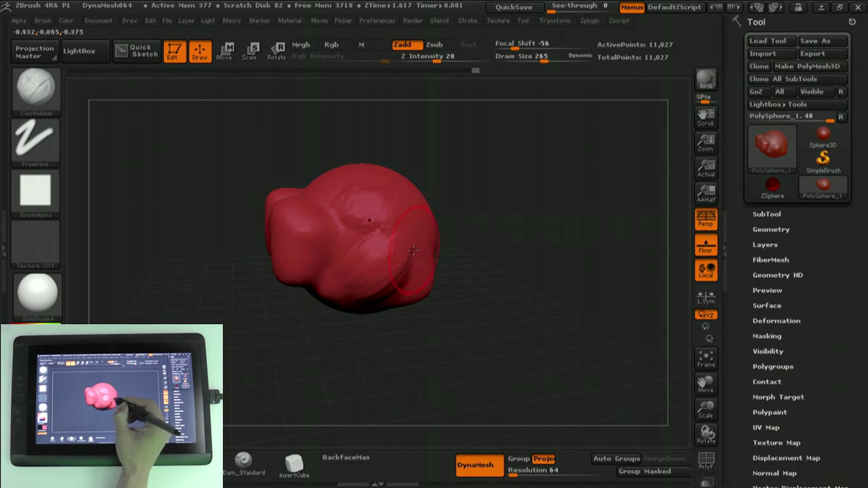
{"action": "mouse_move", "coordinate": [412, 253]}
{"action": "left_mouse_down"}
{"action": "mouse_move", "coordinate": [359, 305]}
{"action": "mouse_move", "coordinate": [391, 274]}
{"action": "left_mouse_up"}
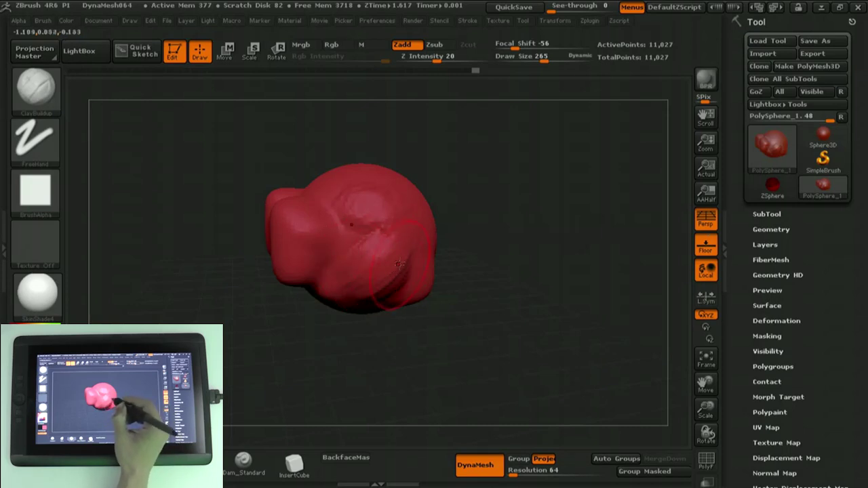